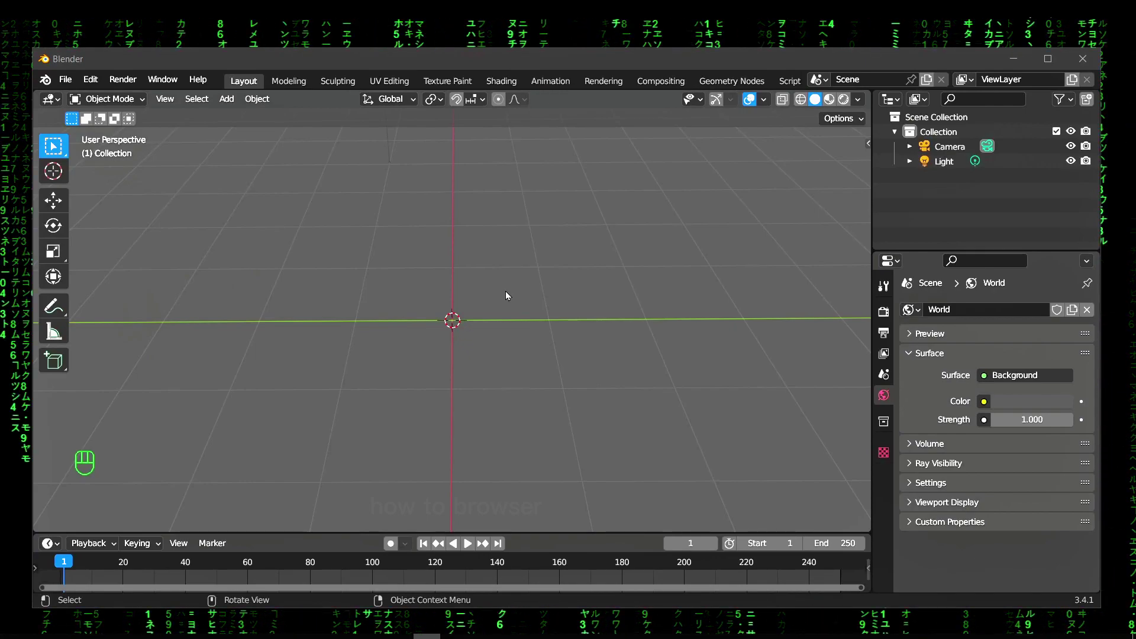
# Check the mode list with nothing selected, then add a cube mesh.
pyautogui.click(122, 99)
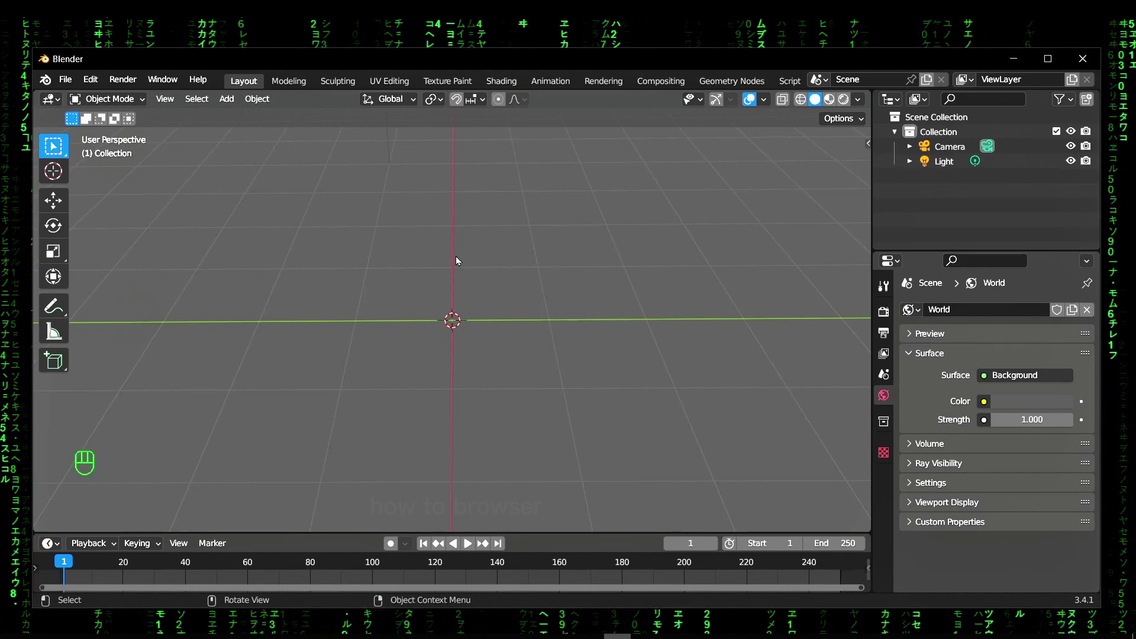
pyautogui.hotkey('shift', 'a')
pyautogui.click(414, 171)
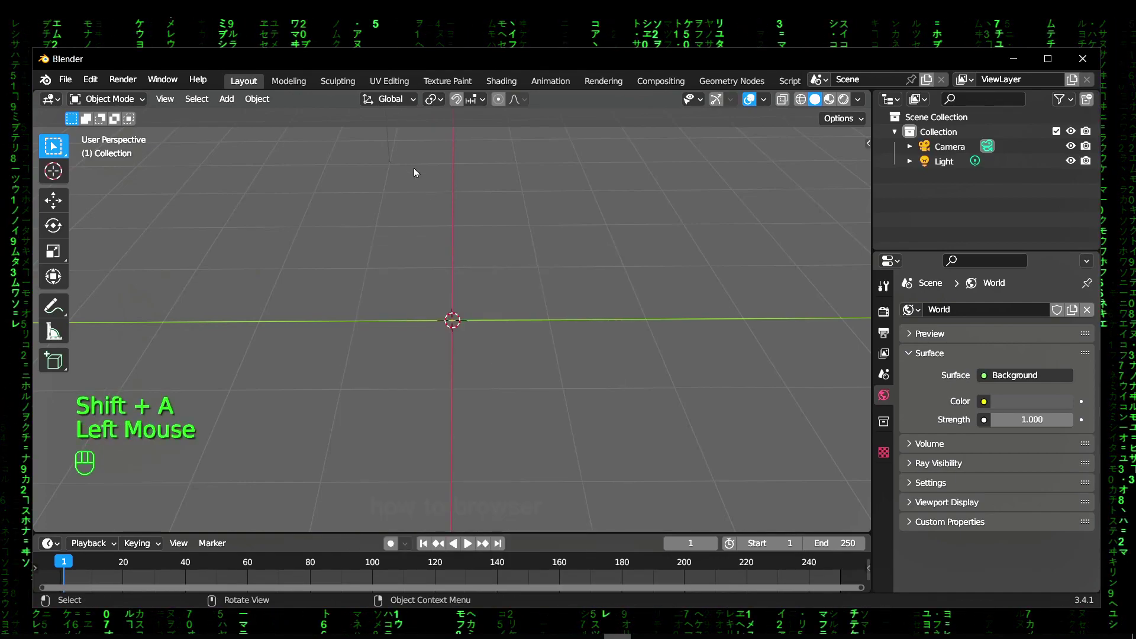
pyautogui.click(226, 98)
pyautogui.moveTo(250, 116)
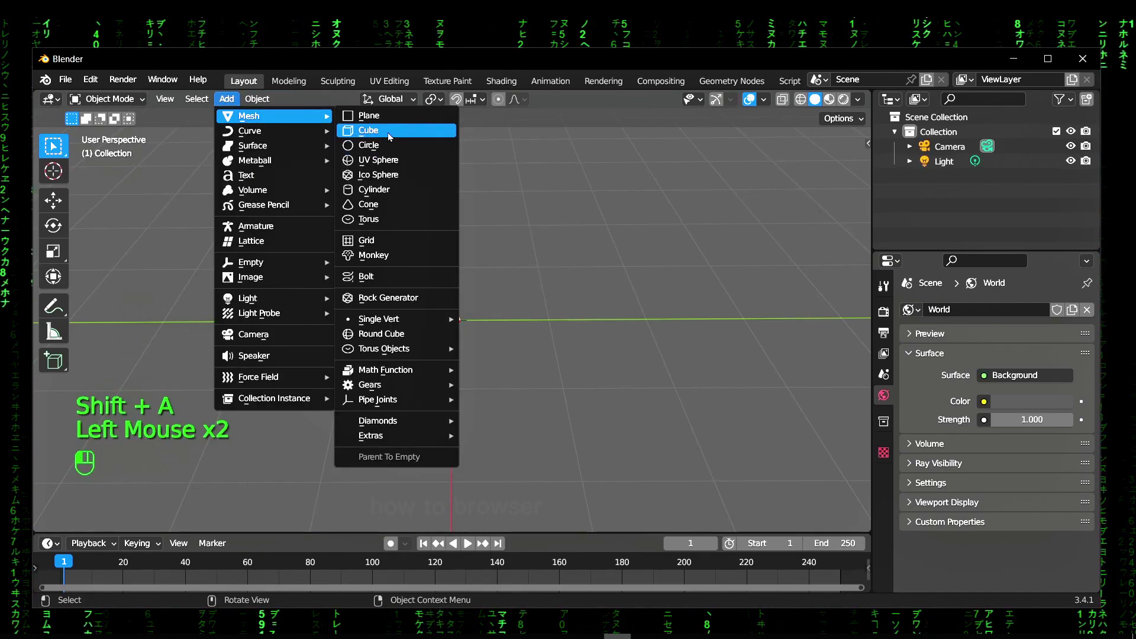
pyautogui.click(389, 136)
# Compare the available modes with the cube deselected and then selected.
pyautogui.moveTo(582, 303); pyautogui.dragTo(646, 281, button='middle')
pyautogui.click(647, 281)
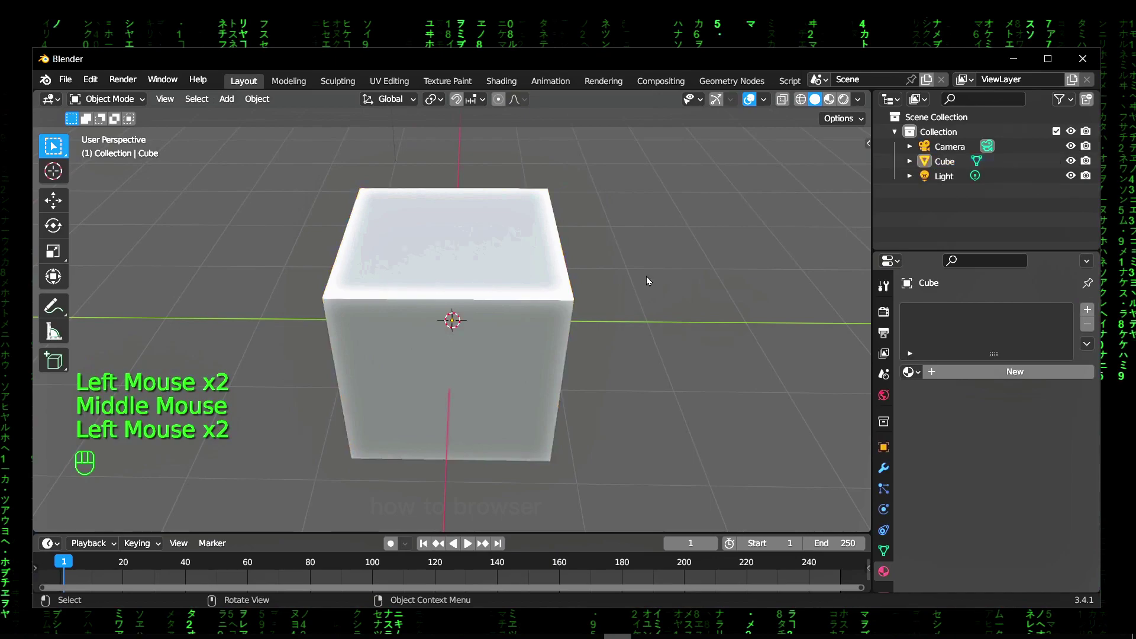
pyautogui.click(825, 282)
pyautogui.click(107, 99)
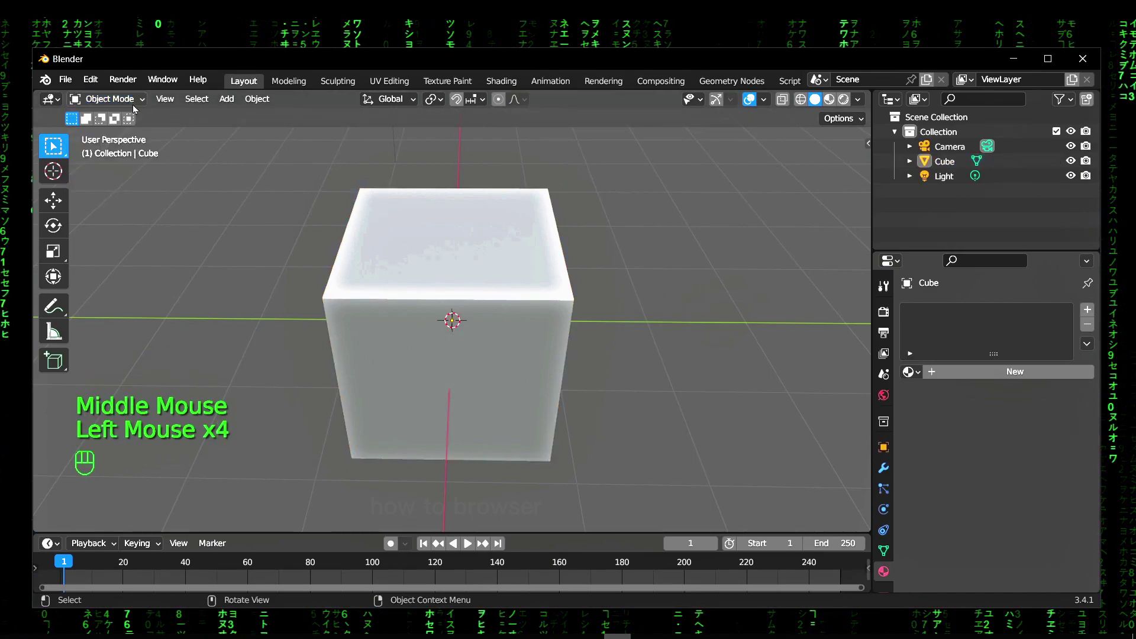
pyautogui.click(404, 248)
pyautogui.click(108, 99)
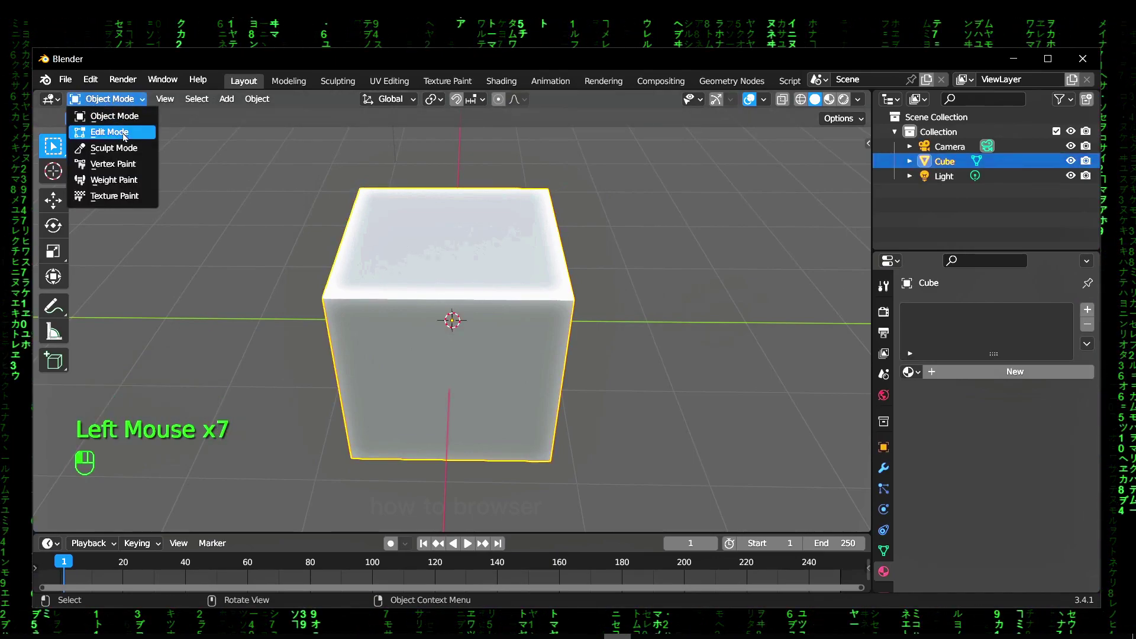
pyautogui.click(363, 203)
# Orbit the view to look down on the cube, then reselect it.
pyautogui.click(355, 168)
pyautogui.moveTo(355, 168); pyautogui.dragTo(434, 220, button='middle')
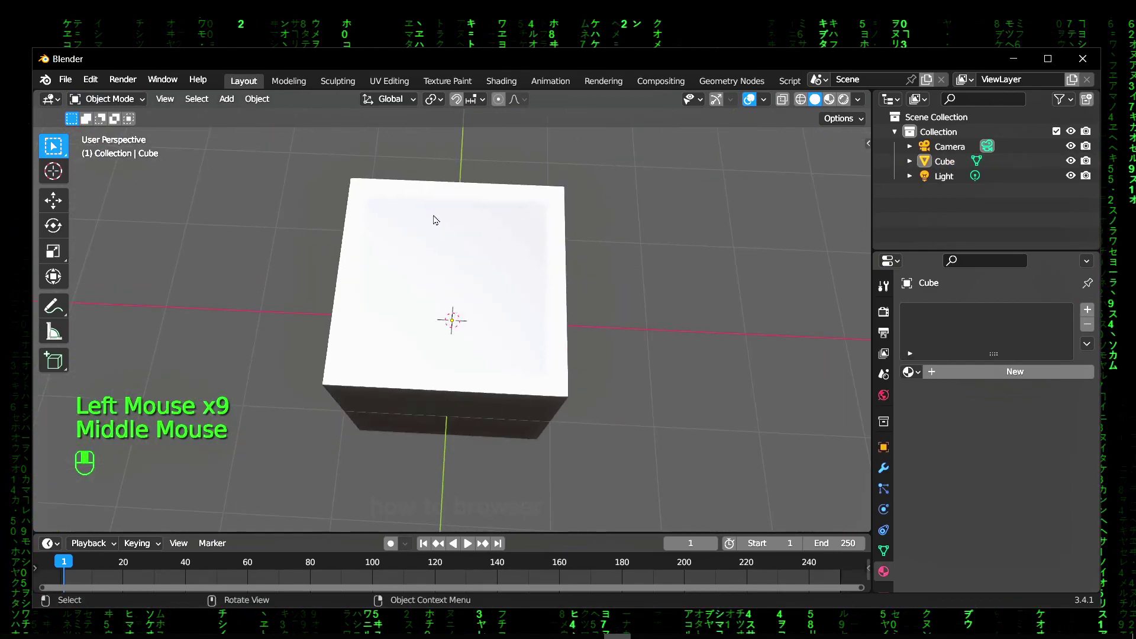
pyautogui.click(350, 280)
pyautogui.moveTo(350, 281)
pyautogui.mouseDown(button='middle')
pyautogui.moveTo(434, 224)
pyautogui.moveTo(444, 199)
pyautogui.mouseUp(button='middle')
pyautogui.click(434, 224)
pyautogui.click(494, 214)
# Switch the cube into Sculpt Mode, back to Object Mode, and select it.
pyautogui.click(108, 99)
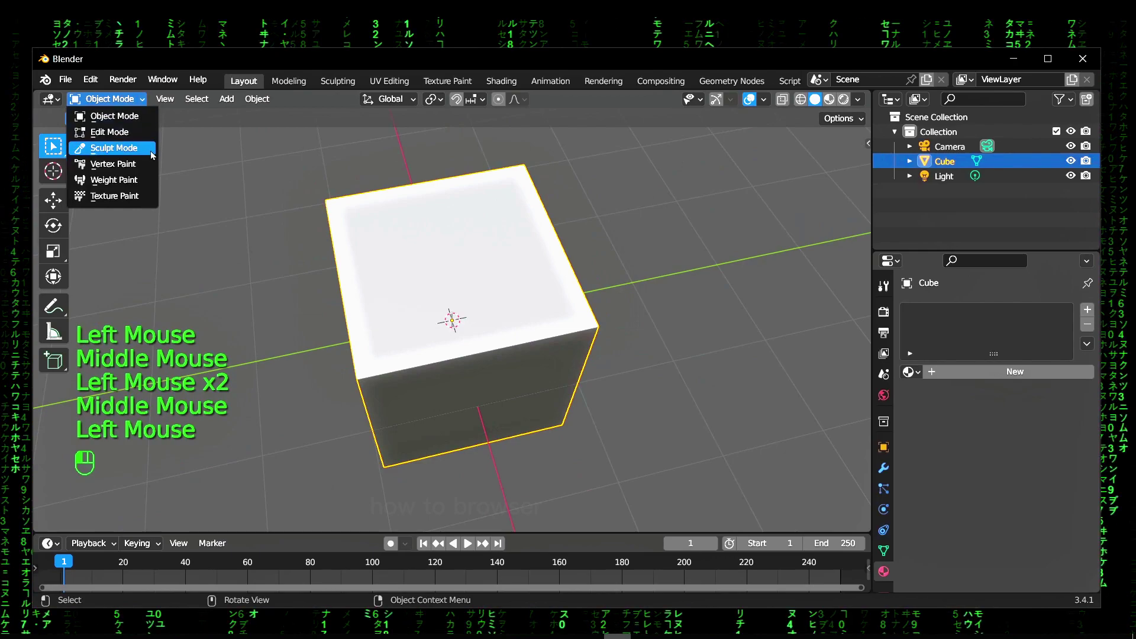
pyautogui.click(113, 148)
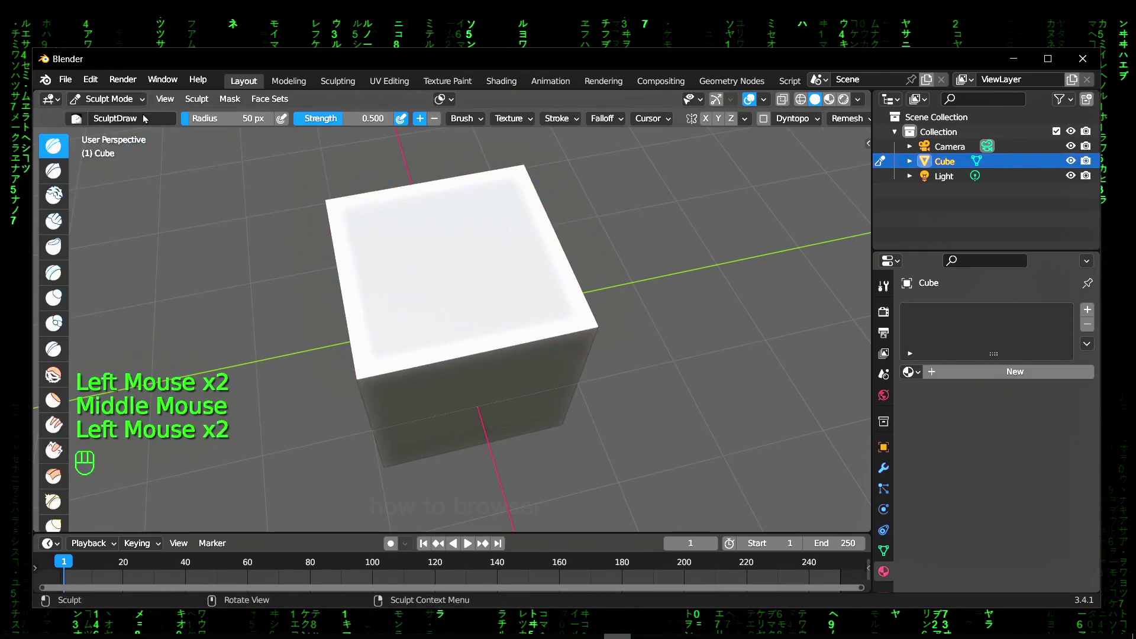
pyautogui.click(111, 98)
pyautogui.click(108, 98)
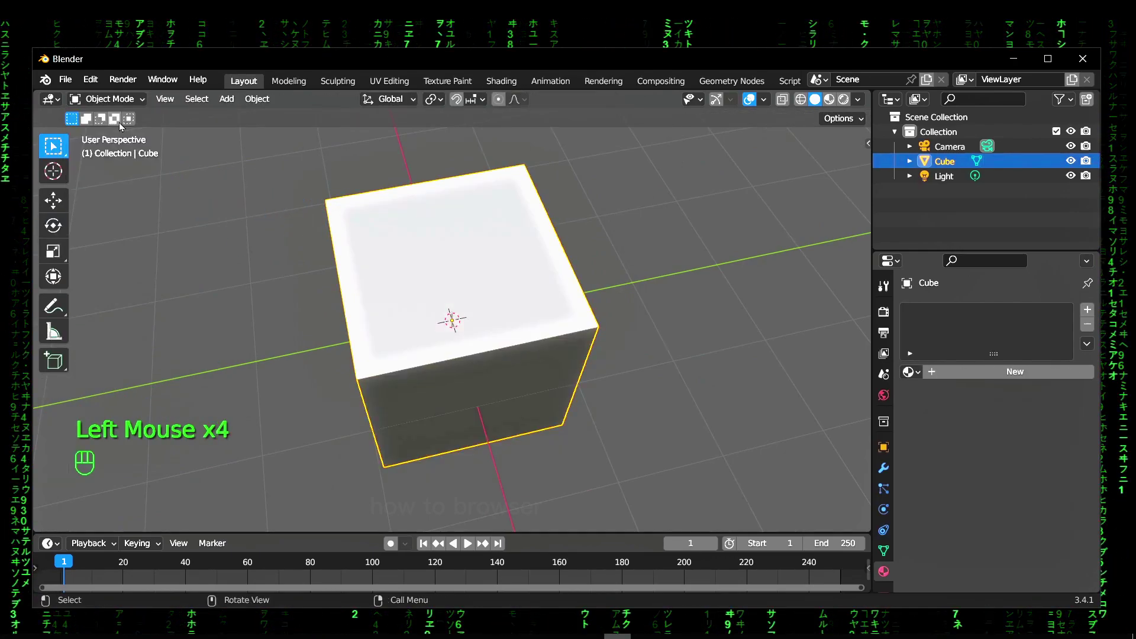
pyautogui.click(394, 222)
# Delete the cube and check the mode list with nothing selected.
pyautogui.press('x')
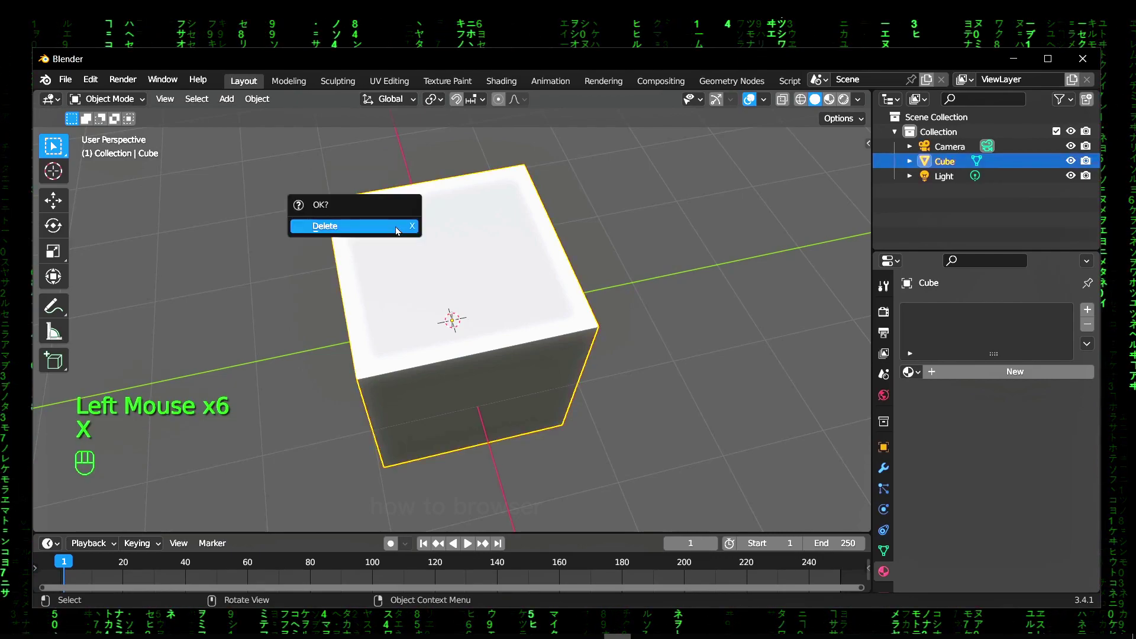
pyautogui.click(393, 223)
pyautogui.click(111, 99)
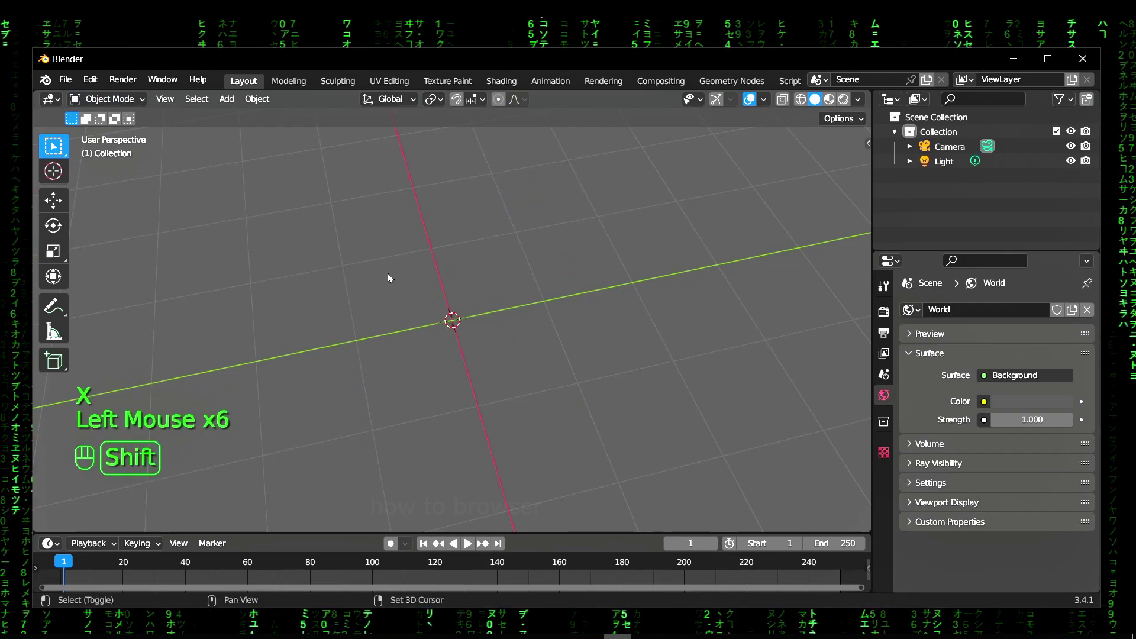
# Add a speaker at the origin, check its modes, and box-select around it.
pyautogui.hotkey('shift', 'a')
pyautogui.hotkey('shift', 'a')
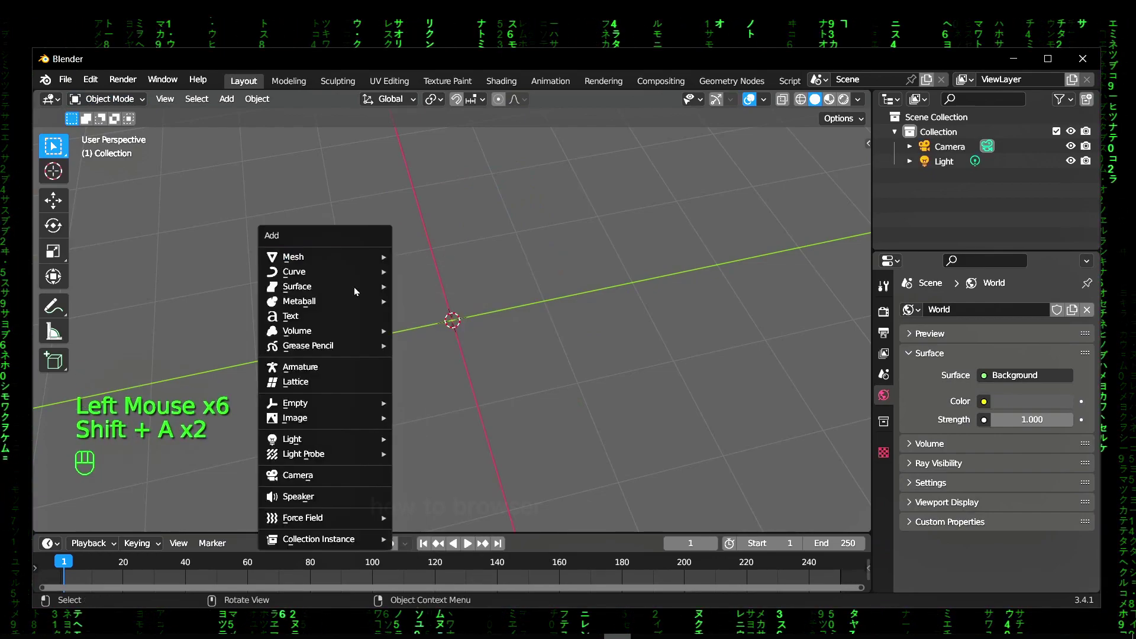
pyautogui.click(346, 493)
pyautogui.click(433, 327)
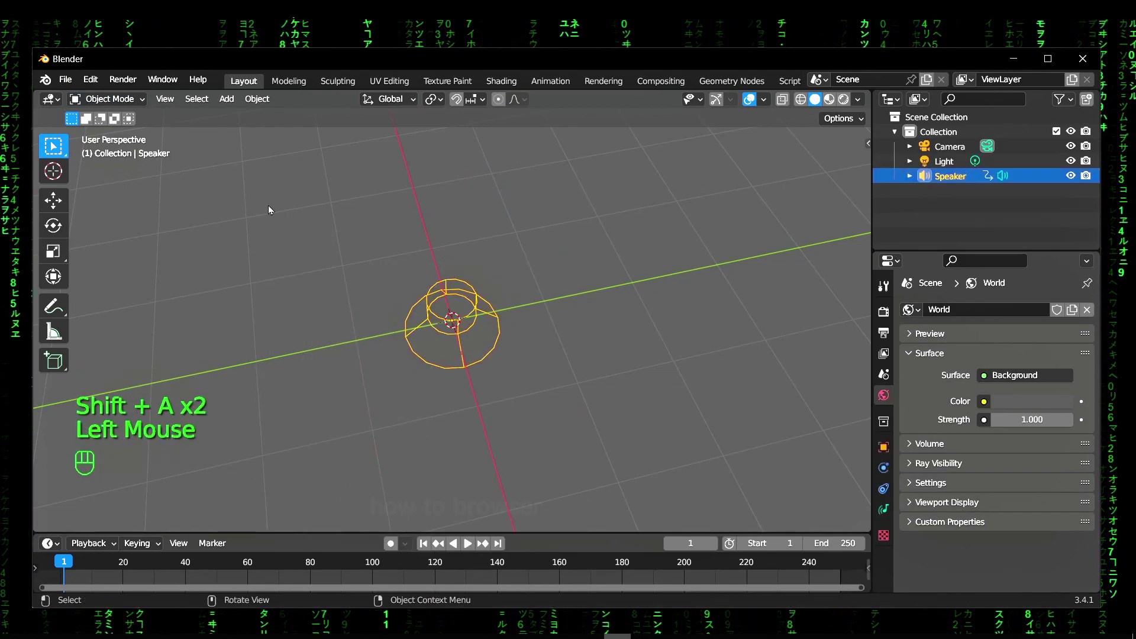
pyautogui.click(111, 98)
pyautogui.moveTo(348, 217); pyautogui.dragTo(450, 360)
pyautogui.click(449, 360)
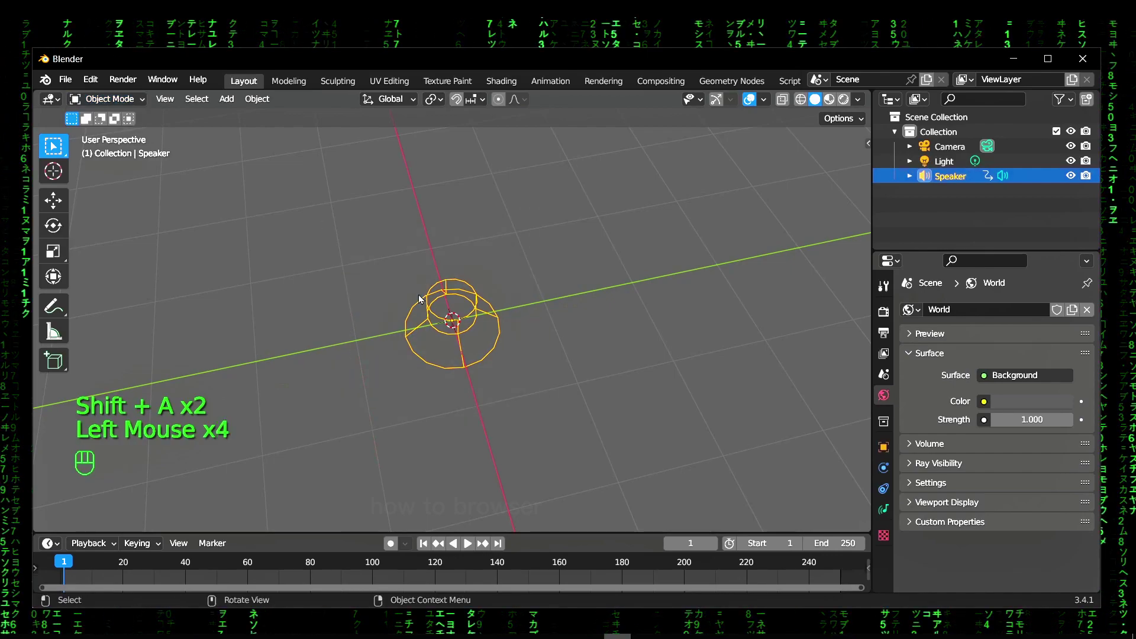
# Add a second camera and box-select it together with the speaker.
pyautogui.hotkey('shift', 'a')
pyautogui.click(355, 306)
pyautogui.click(473, 354)
pyautogui.click(105, 99)
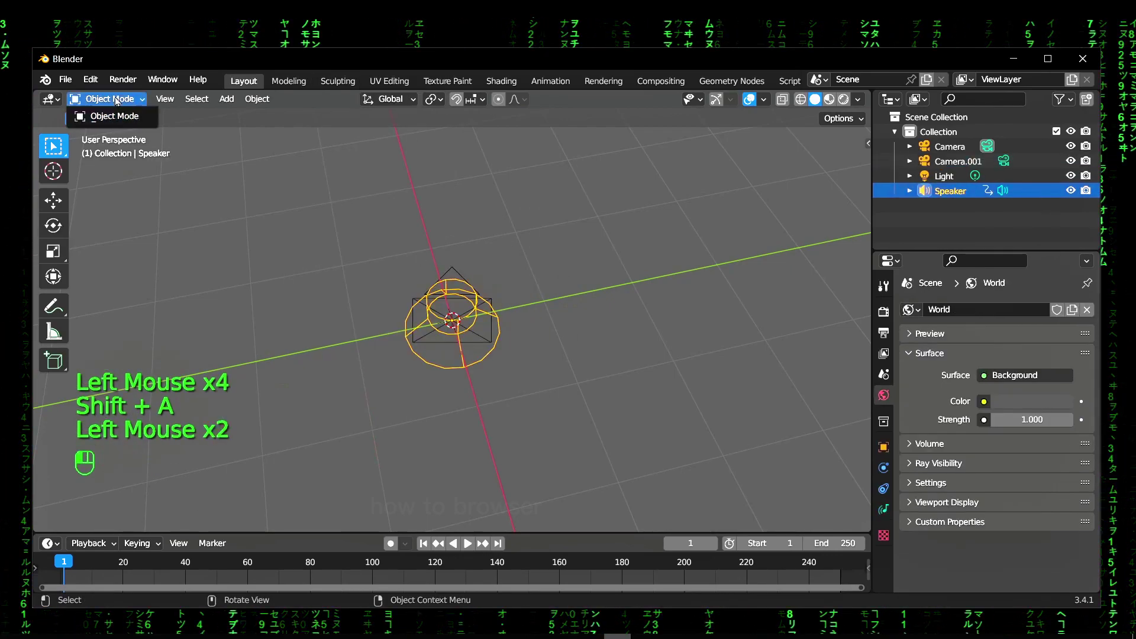
pyautogui.moveTo(368, 257); pyautogui.dragTo(695, 452)
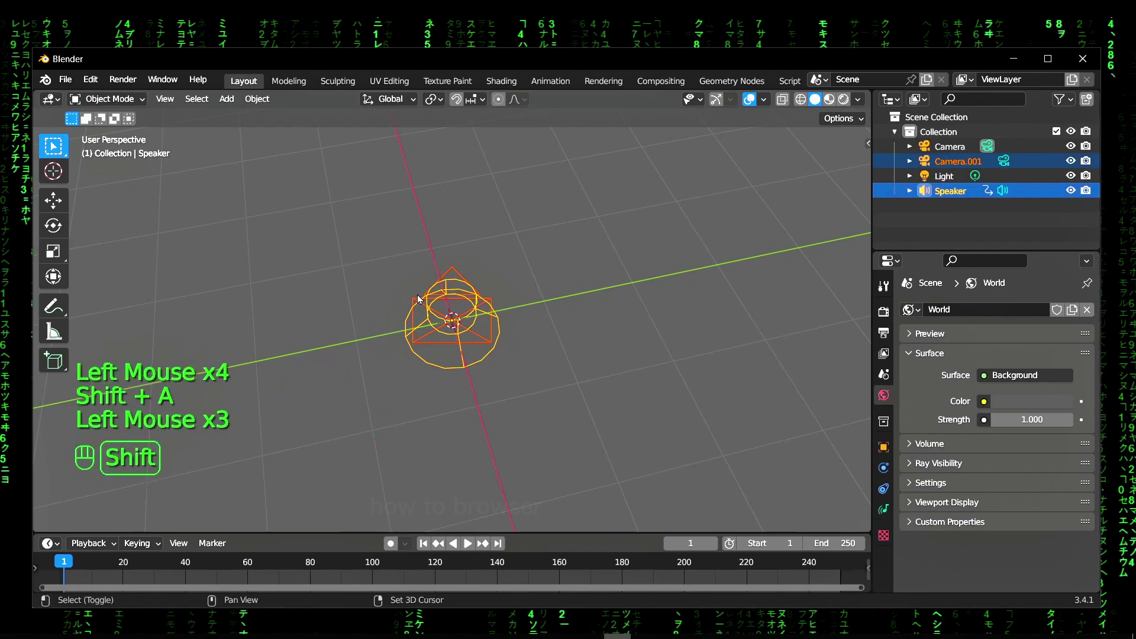
pyautogui.hotkey('shift', 'a')
# Add a Bezier circle and a mesh circle, snapping them to the 3D cursor.
pyautogui.click(477, 137)
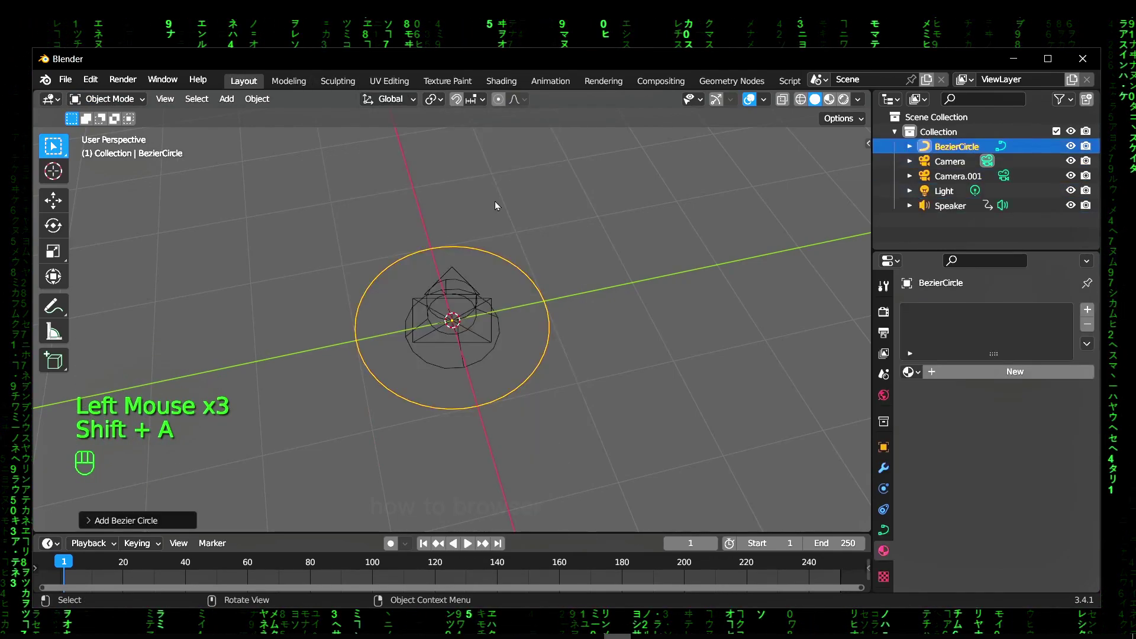
pyautogui.hotkey('shift', 's')
pyautogui.click(389, 178)
pyautogui.hotkey('shift', 'a')
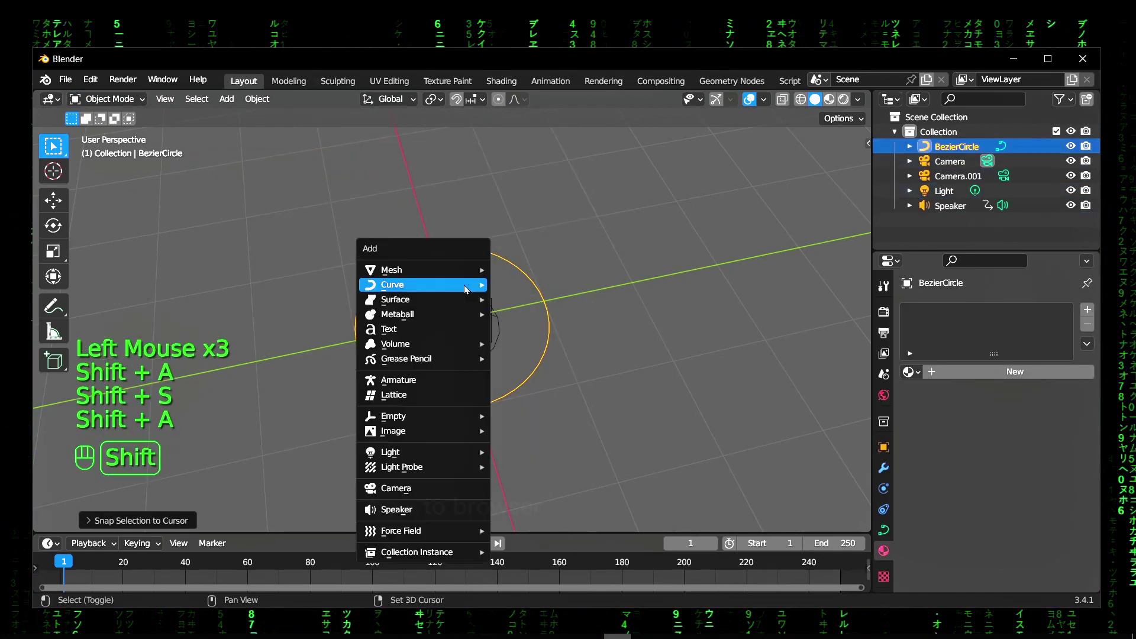
pyautogui.click(531, 299)
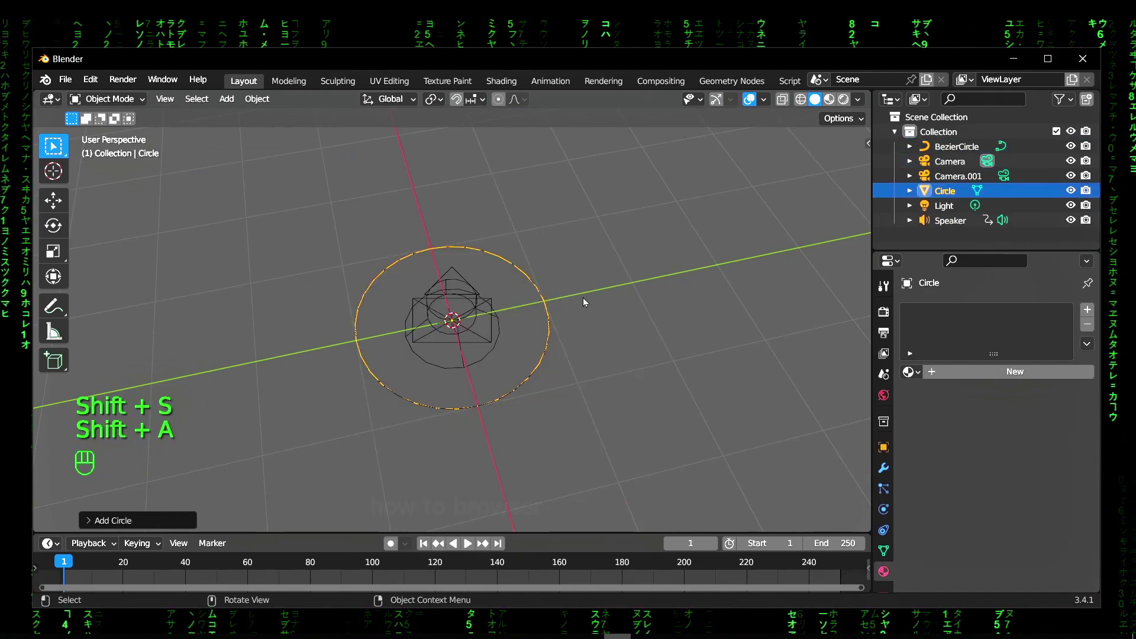
pyautogui.hotkey('shift', 's')
# Add a plane and move it toward the upper left.
pyautogui.hotkey('shift', 'a')
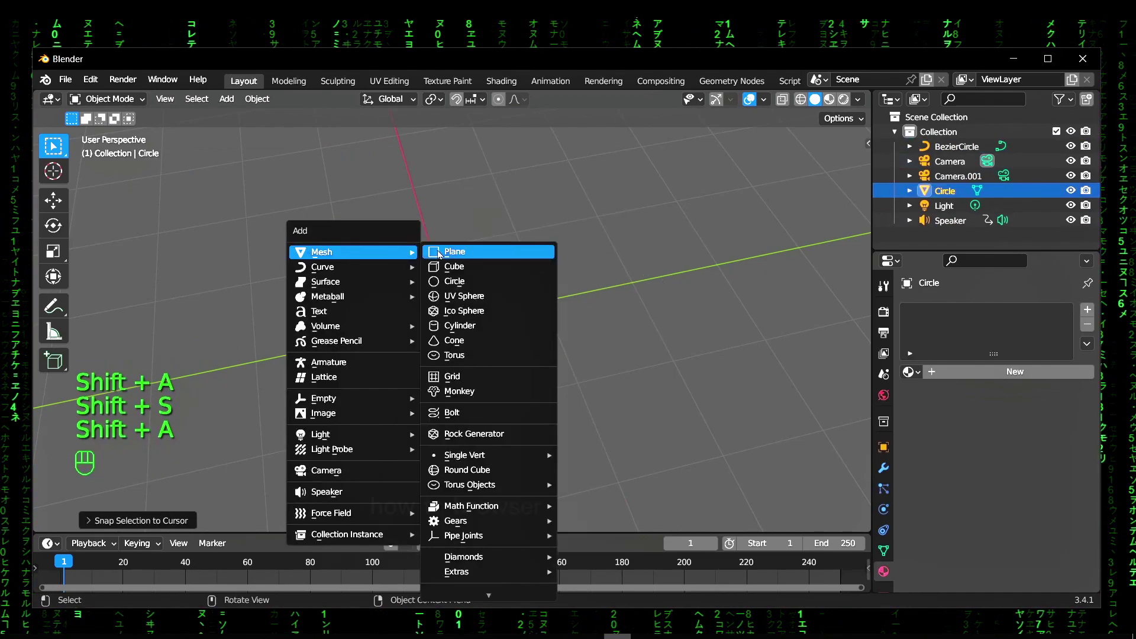
pyautogui.click(440, 255)
pyautogui.click(106, 99)
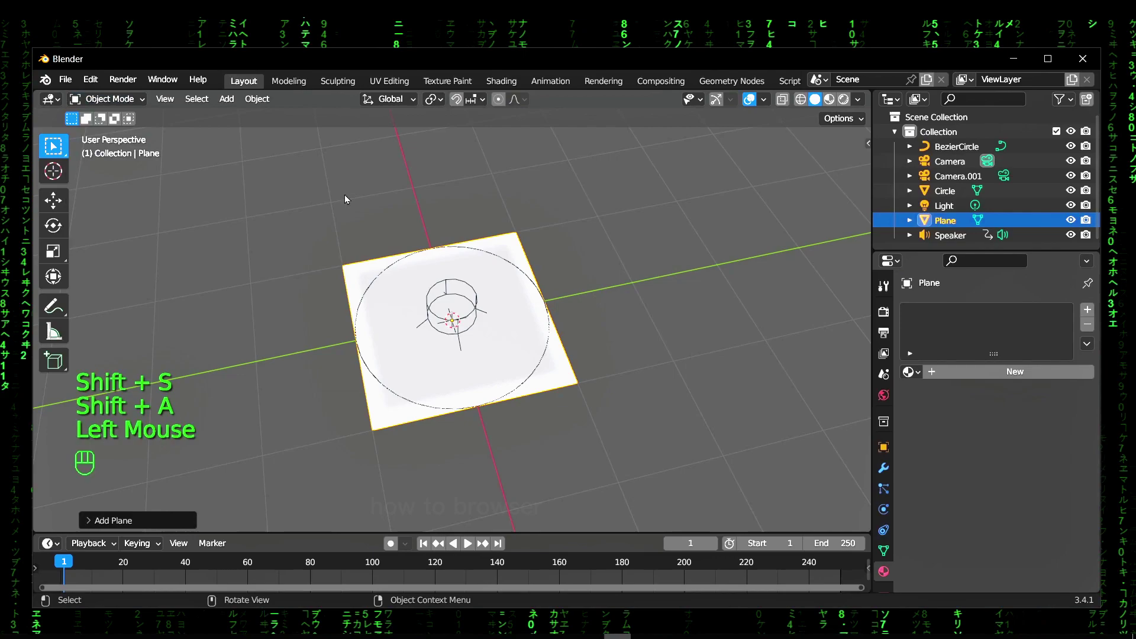
pyautogui.scroll(2, 468, 285)
pyautogui.middleClick(533, 293)
pyautogui.press('g')
pyautogui.click(351, 249)
# Select the speaker, then reselect the plane and check which modes it allows.
pyautogui.click(463, 248)
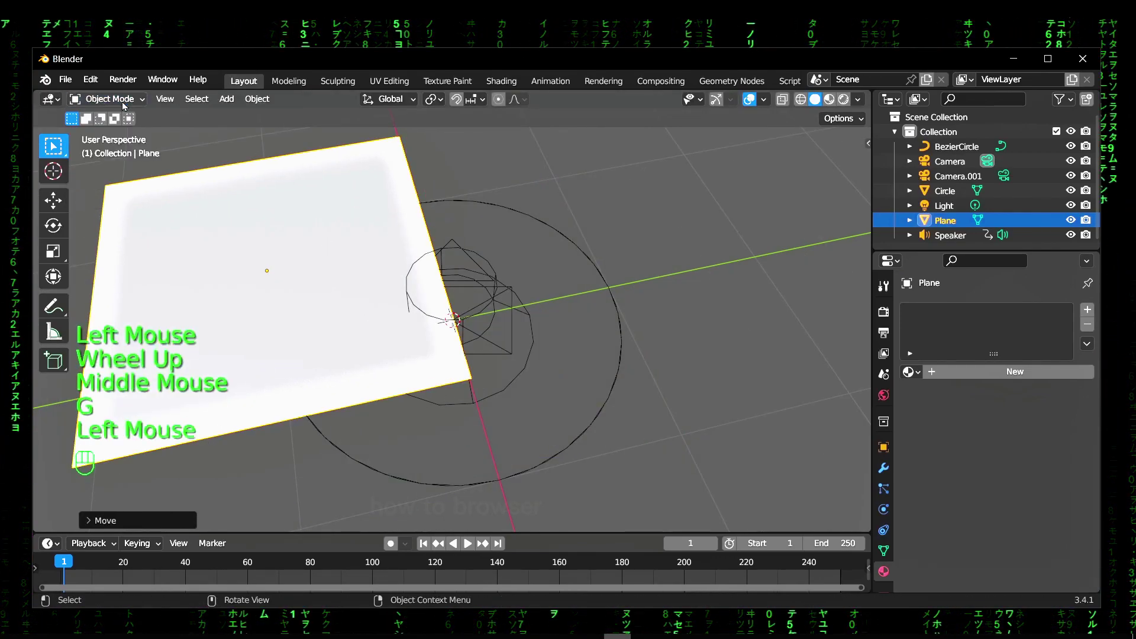
pyautogui.doubleClick(461, 248)
pyautogui.click(497, 241)
pyautogui.click(267, 232)
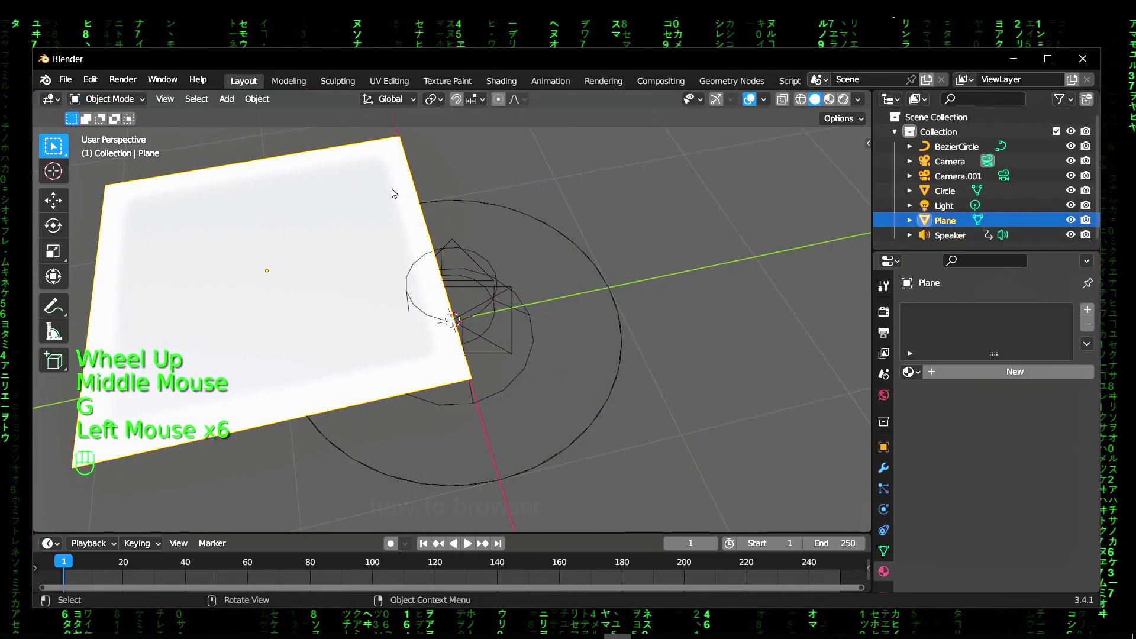
pyautogui.doubleClick(266, 231)
pyautogui.click(108, 99)
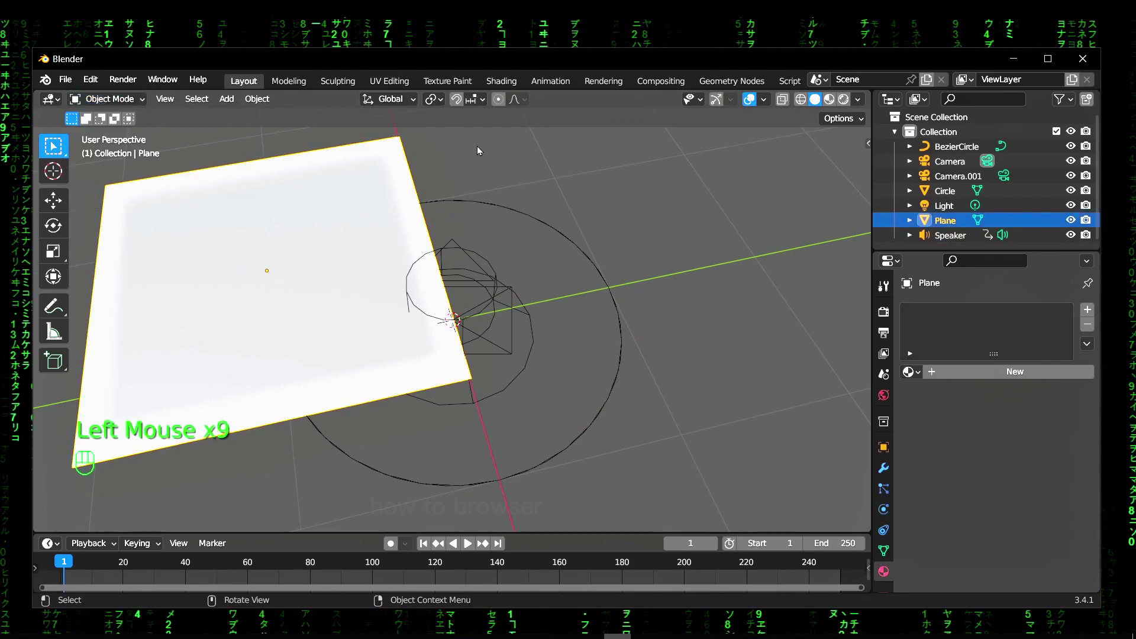
pyautogui.doubleClick(469, 183)
pyautogui.doubleClick(596, 211)
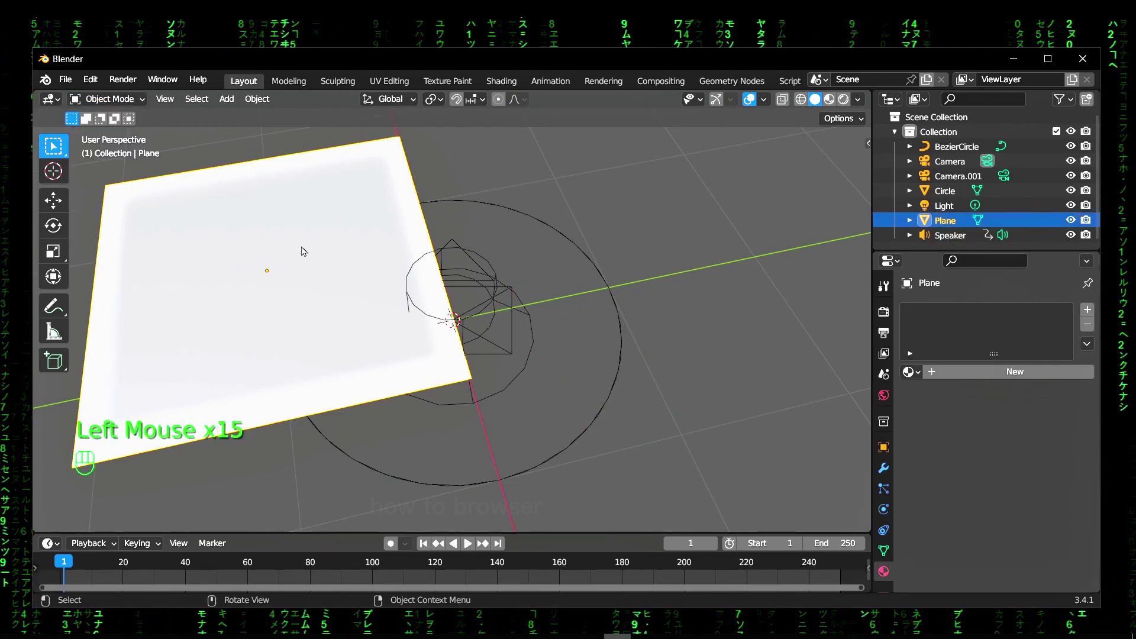